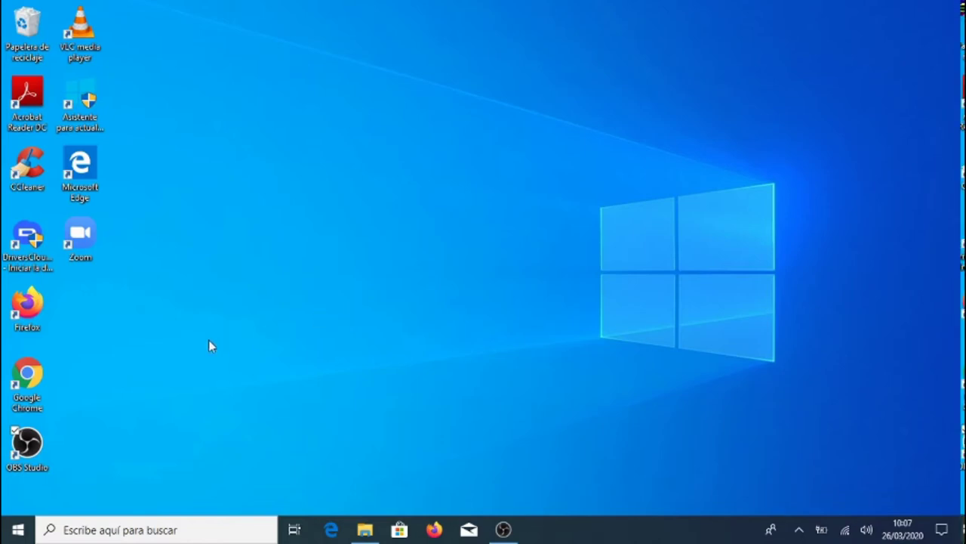
Review the programs that launch at startup in Task Manager and the options available for CCleaner, leaving its startup state as is
right_click(18, 533)
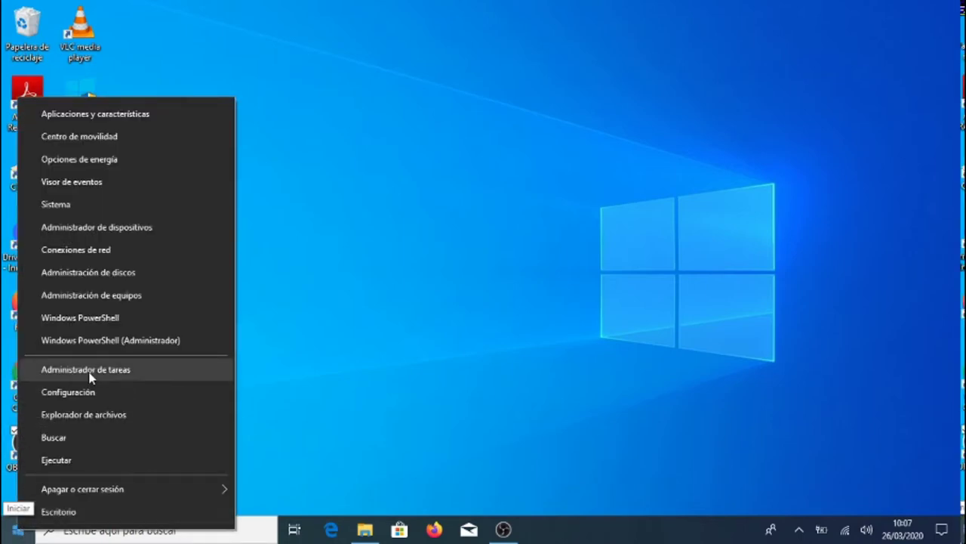
click(89, 371)
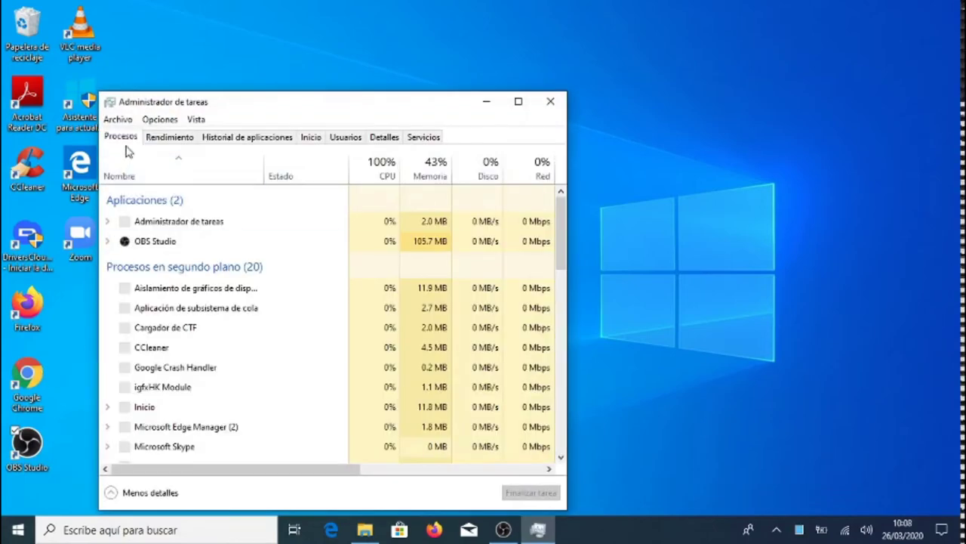
click(310, 139)
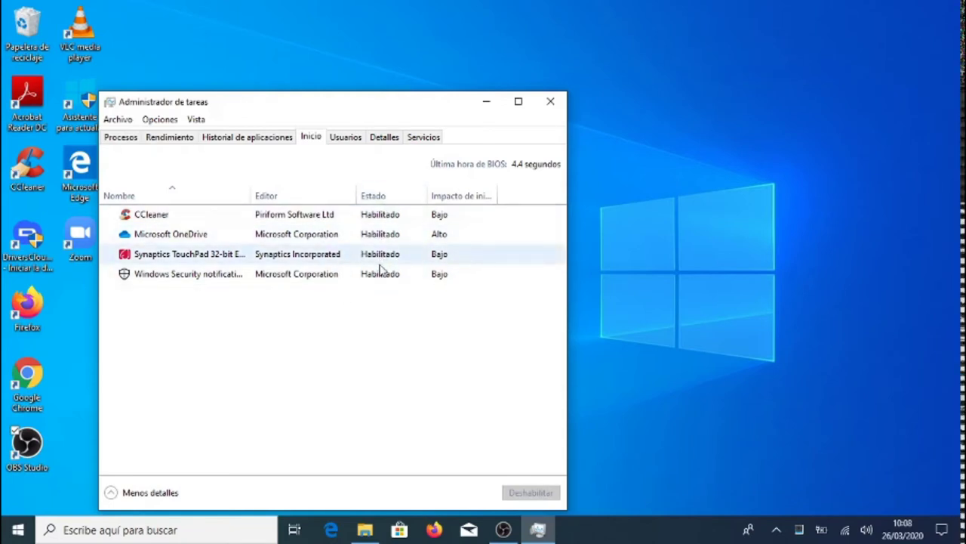
right_click(389, 221)
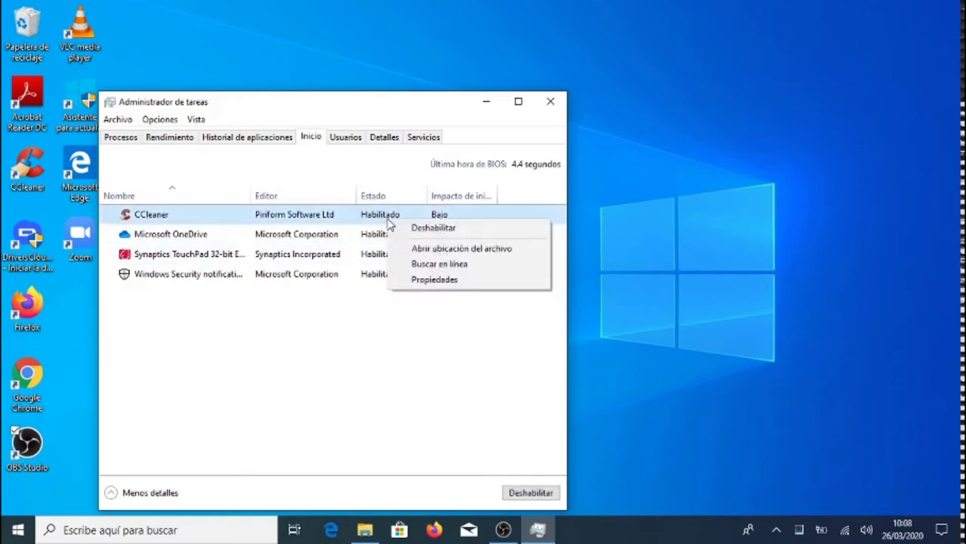
click(335, 334)
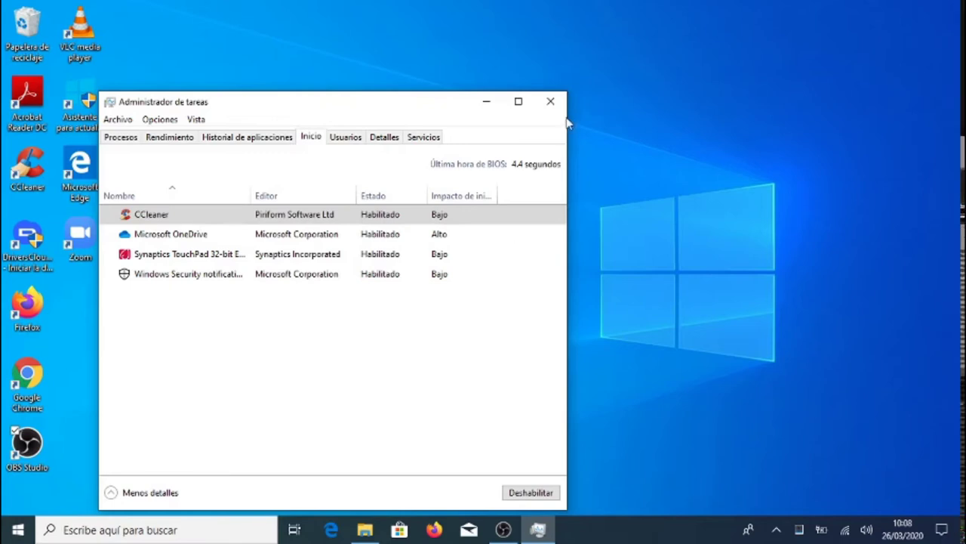
click(551, 101)
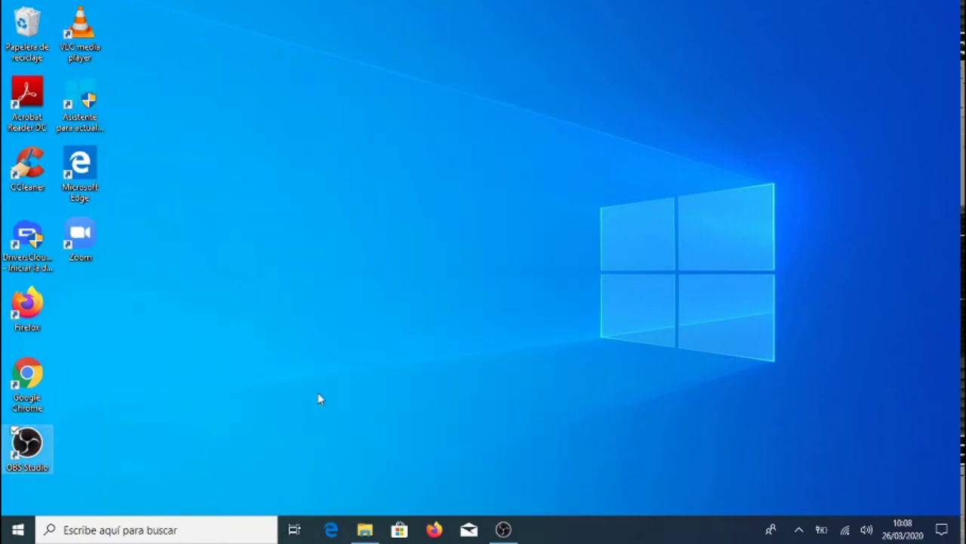
Exit the CCleaner process running in the background among the hidden notification-area programs
click(799, 531)
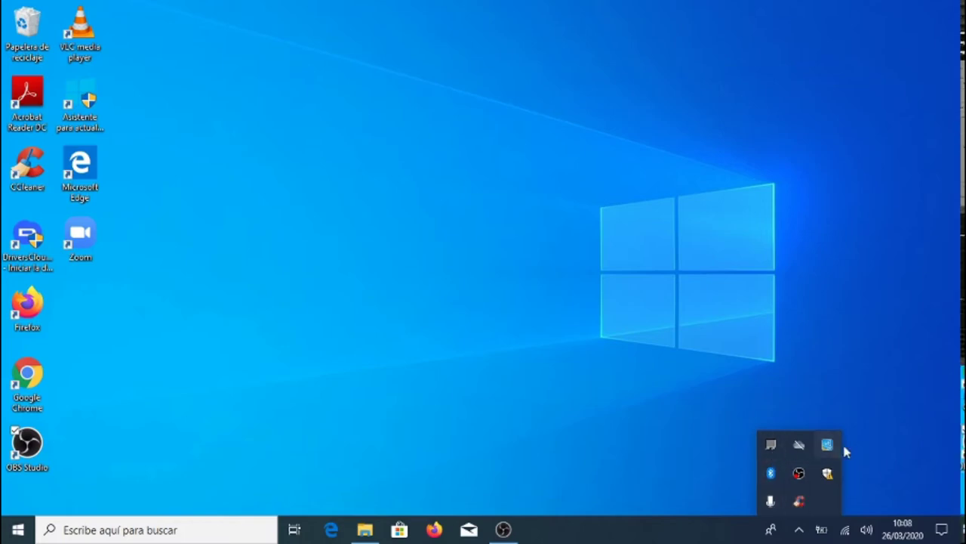
right_click(800, 503)
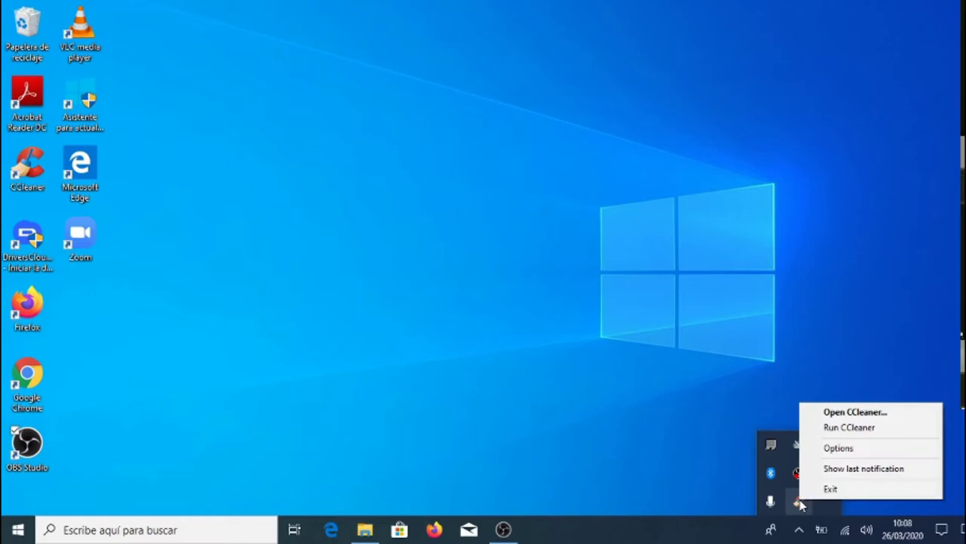
click(850, 491)
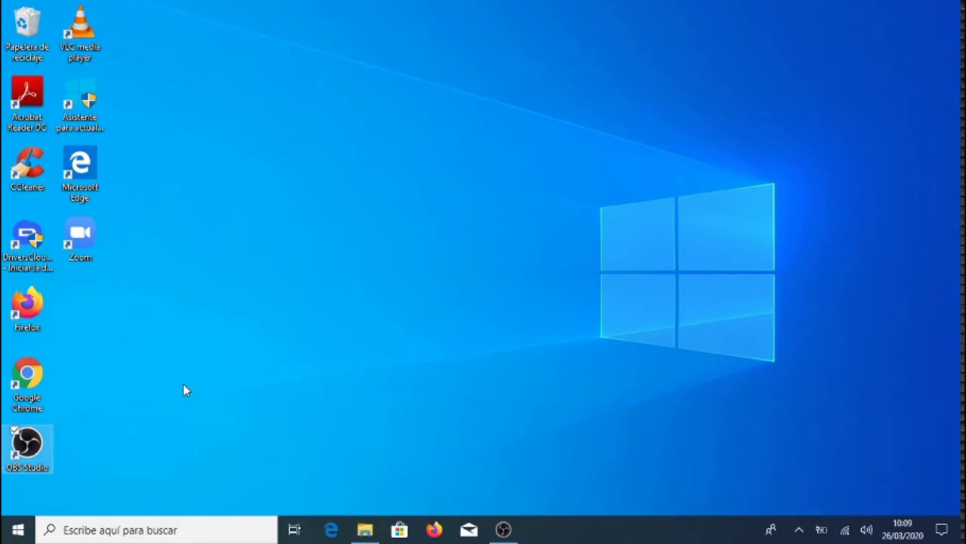
Look through the list of installed programs in Windows' Aplicaciones y características settings for ones that could be removed
right_click(18, 533)
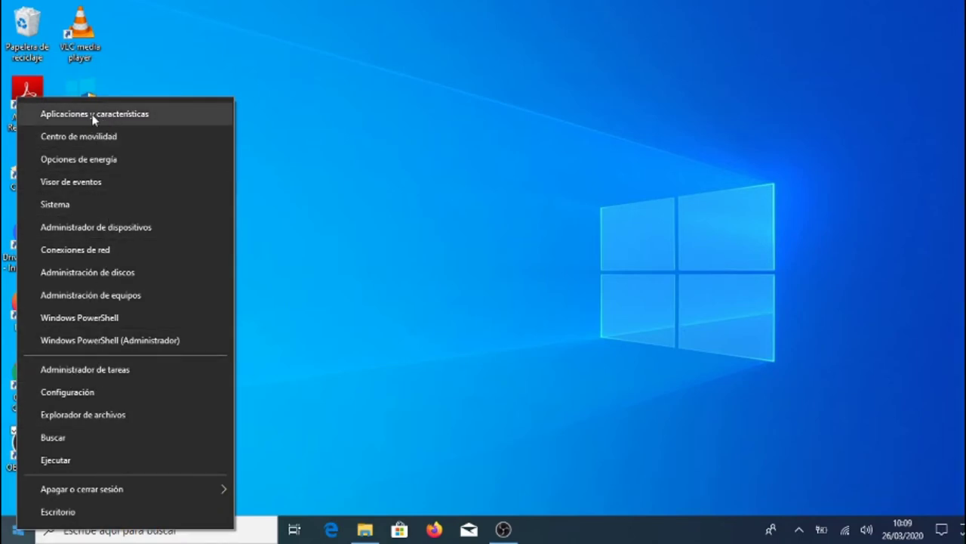
click(122, 118)
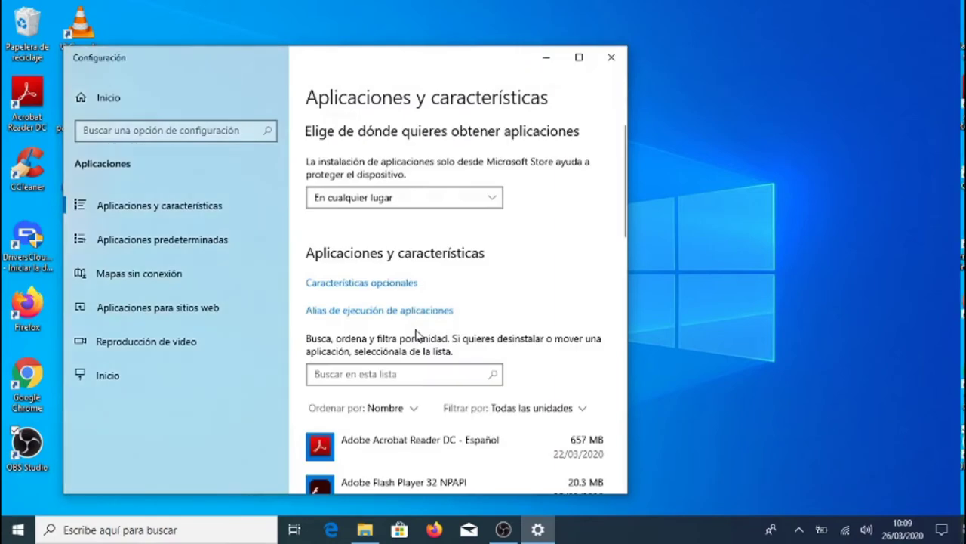
scroll(492, 231, down, 2)
scroll(492, 231, down, 1)
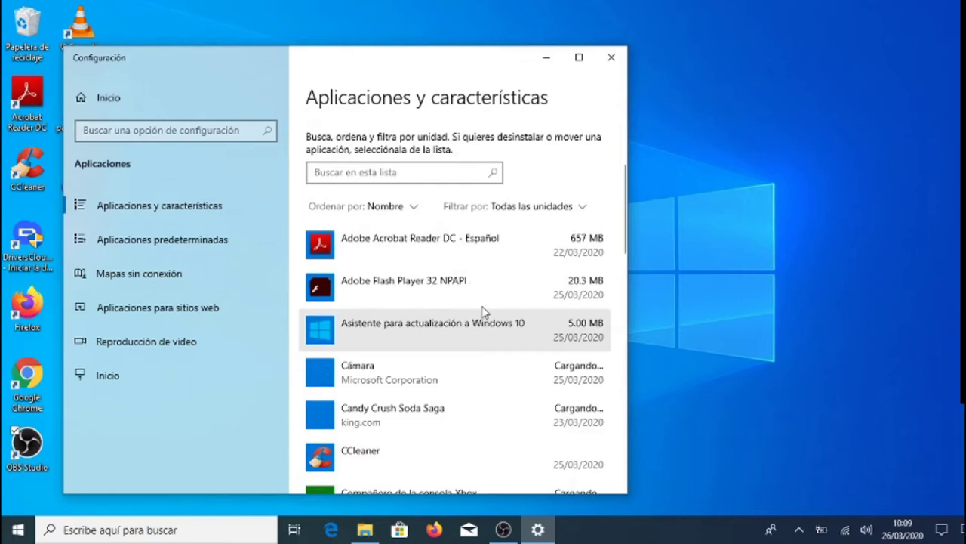
scroll(400, 370, down, 2)
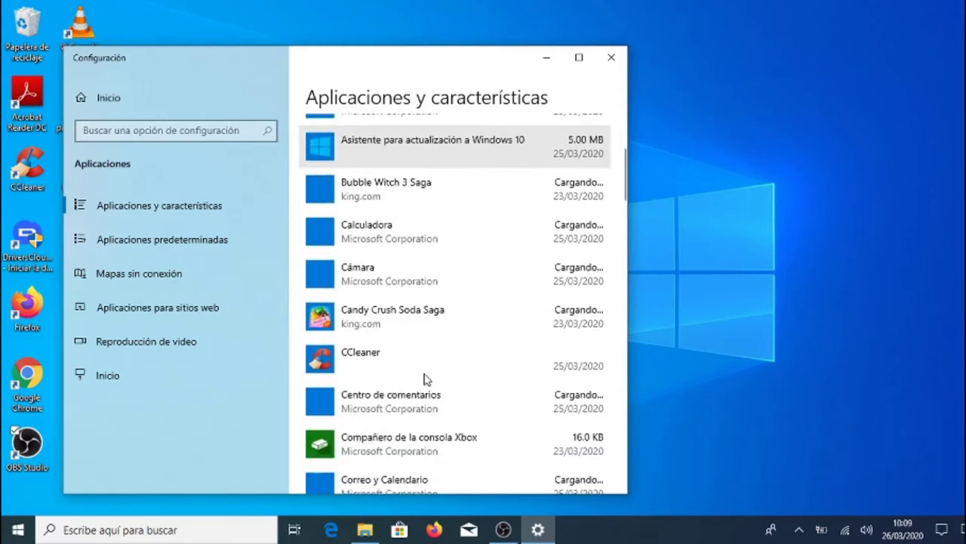
scroll(442, 334, down, 2)
scroll(442, 334, down, 4)
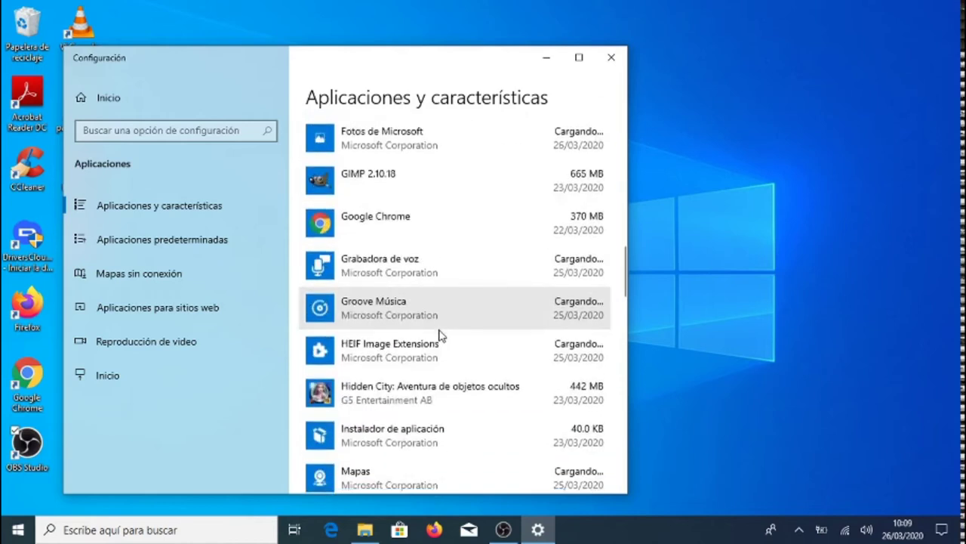
scroll(443, 335, down, 5)
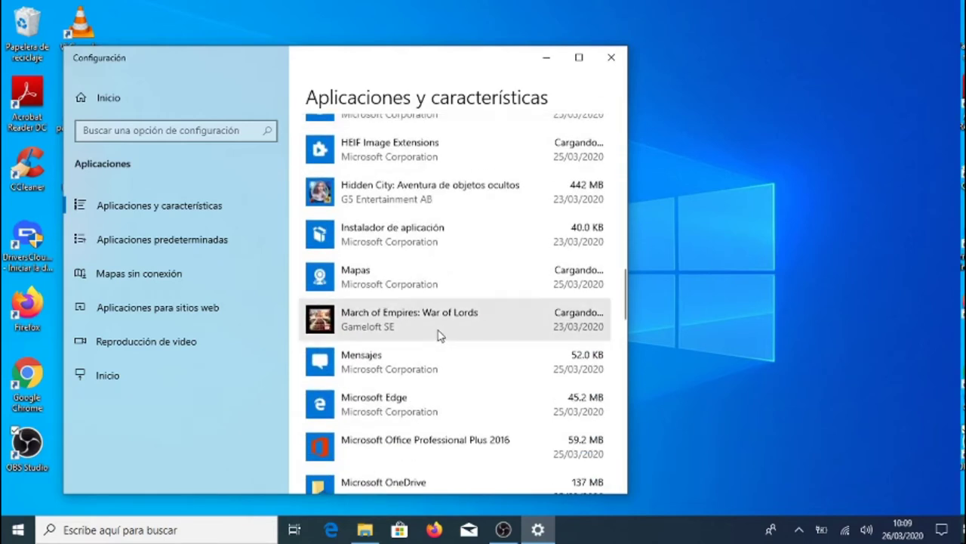
scroll(434, 336, down, 3)
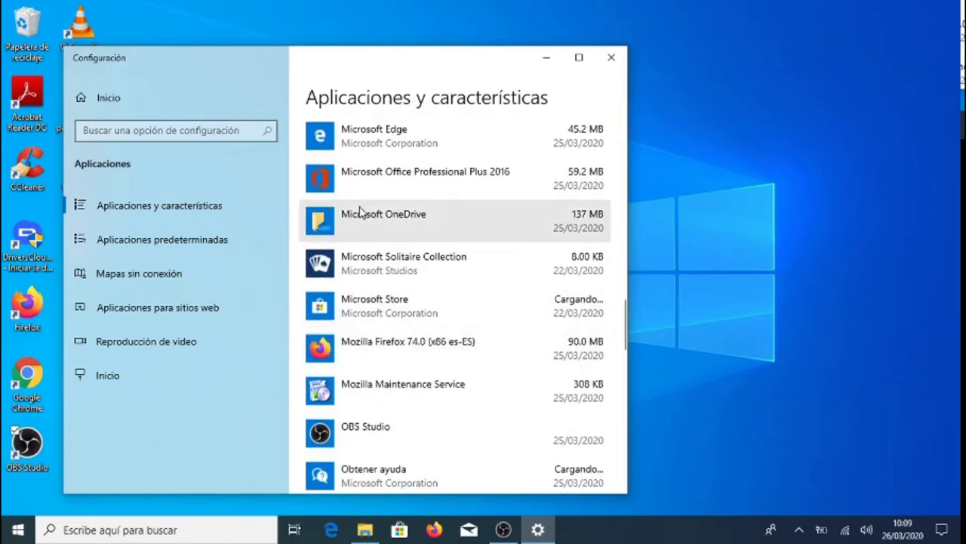
Show the uninstall option for Mozilla Firefox 74.0 without using it, and close the settings window
click(392, 362)
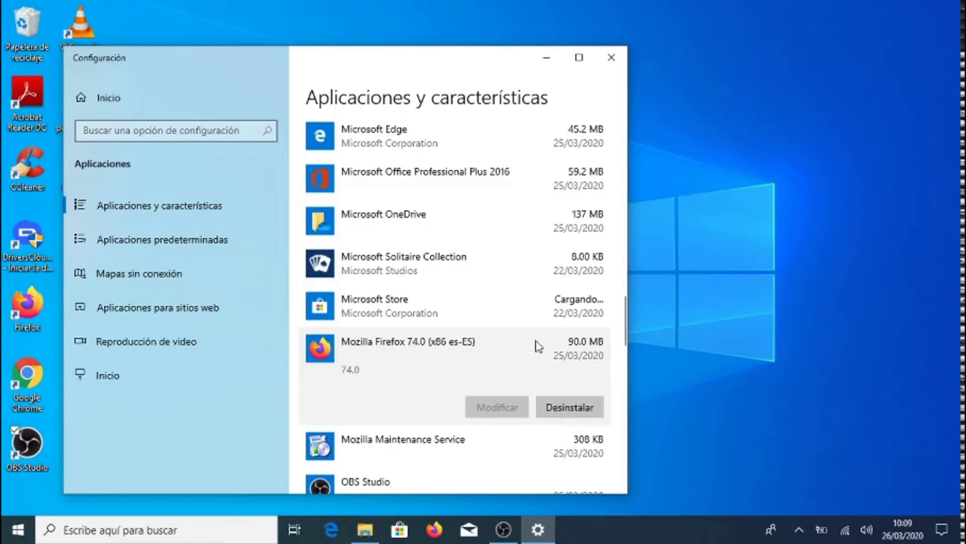
scroll(536, 343, up, 2)
scroll(536, 343, up, 2)
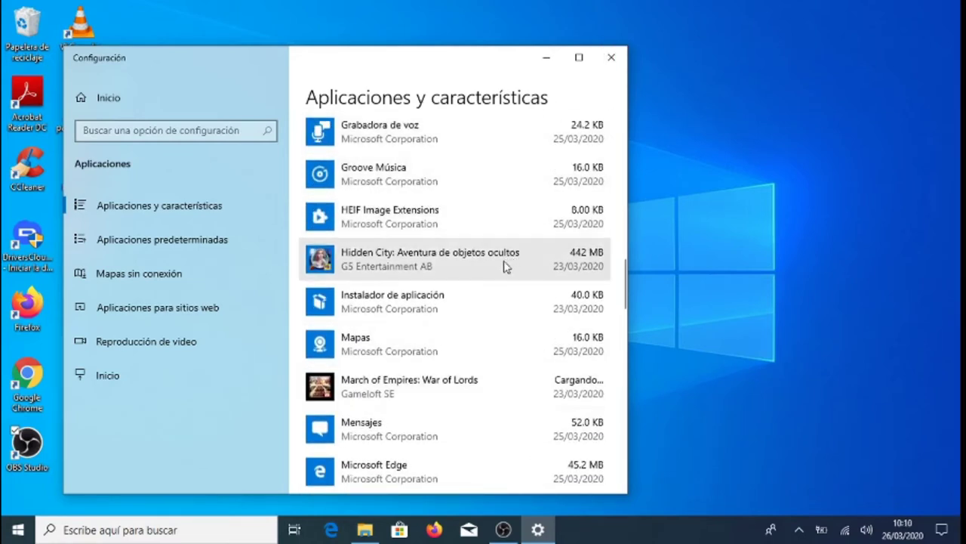
click(612, 59)
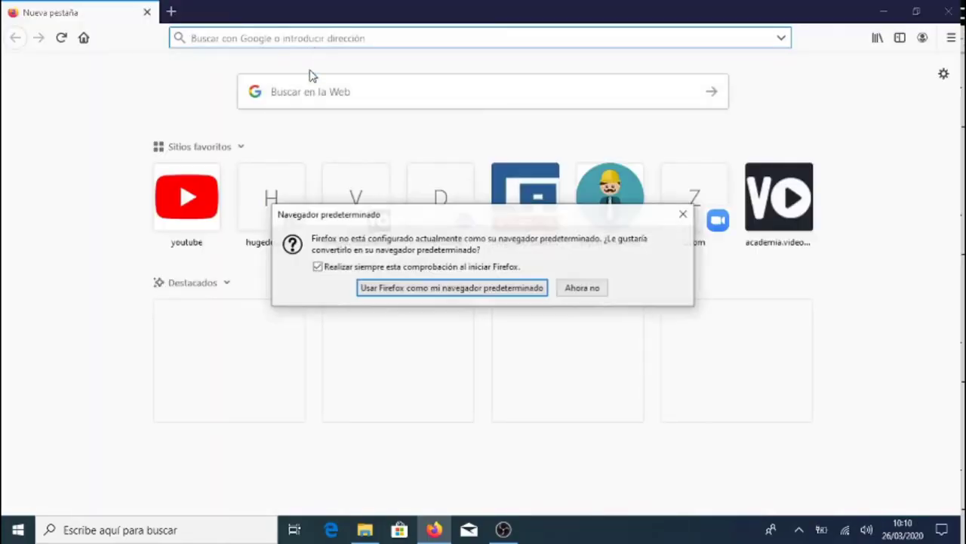
In Firefox, decline the default-browser offer, search the web for "ccleaner" and open the official "Descargar CCleaner" page
click(583, 287)
click(322, 107)
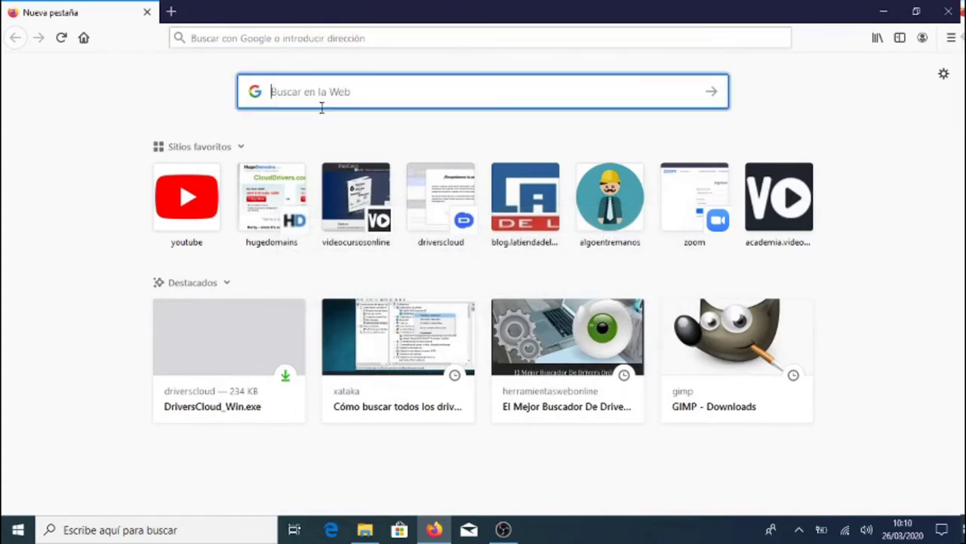
text(ccleaner)
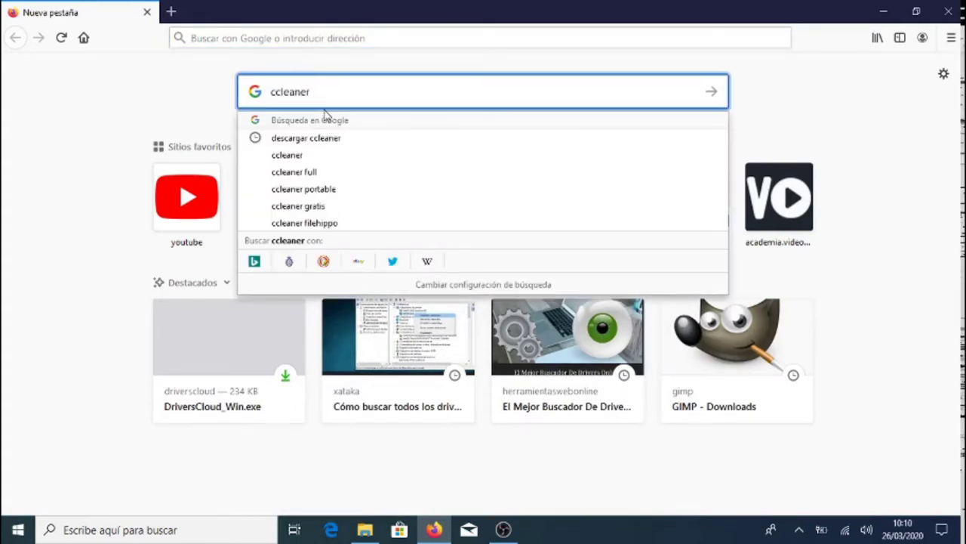
click(327, 117)
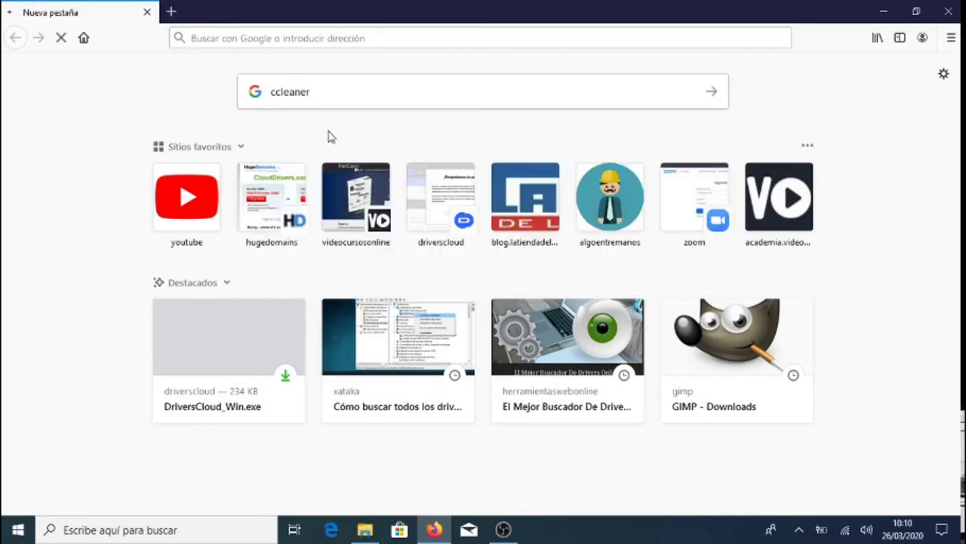
scroll(227, 302, down, 2)
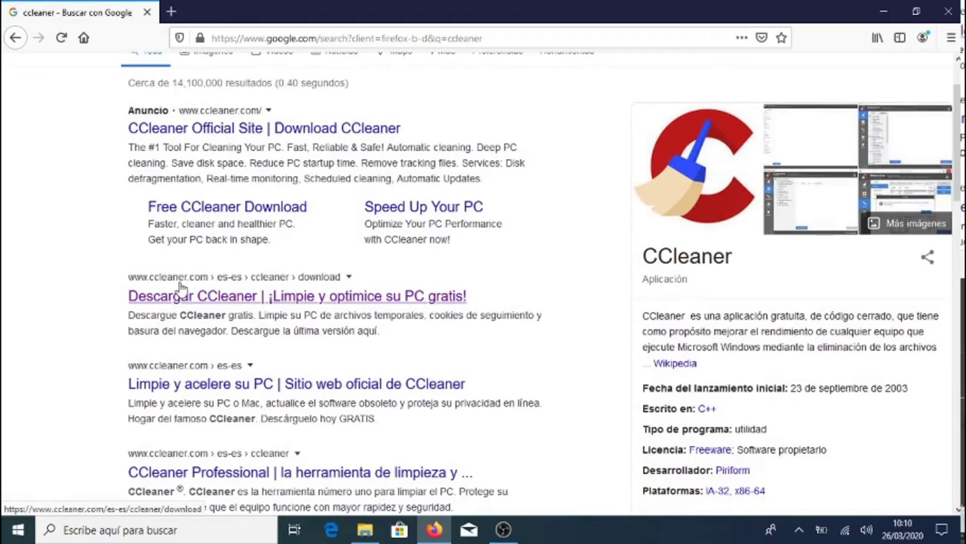
click(240, 297)
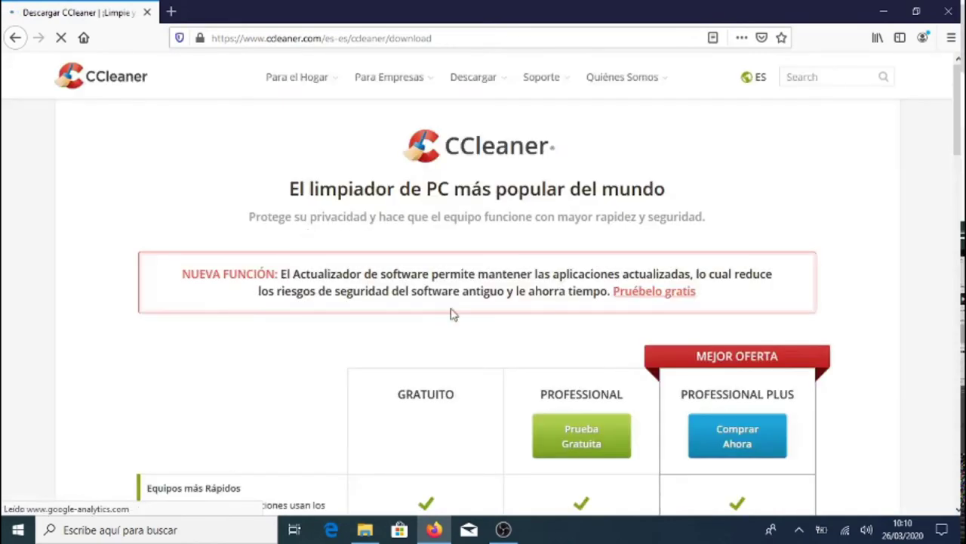
Examine the comparison of CCleaner editions and the free version's download option, and put the browser away
scroll(451, 312, down, 6)
scroll(435, 265, down, 8)
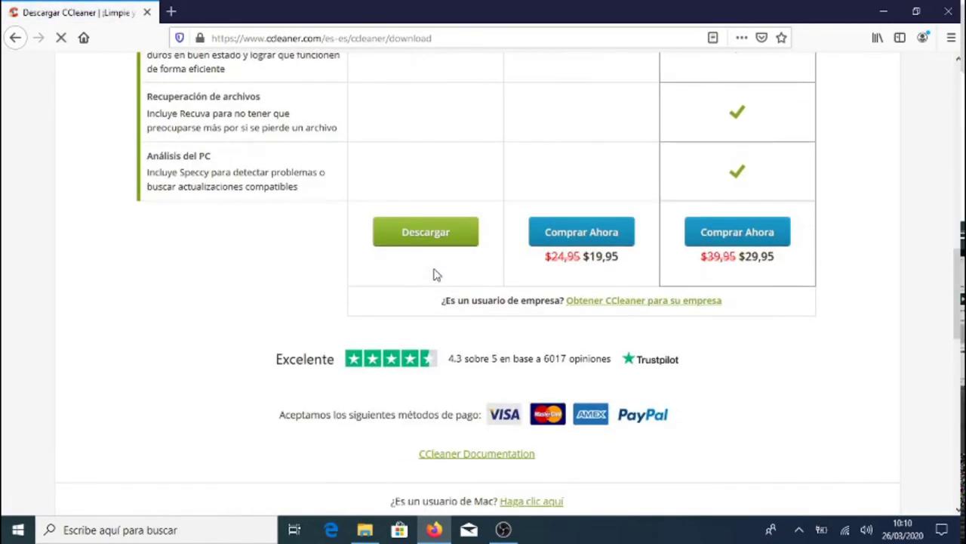
scroll(431, 226, up, 8)
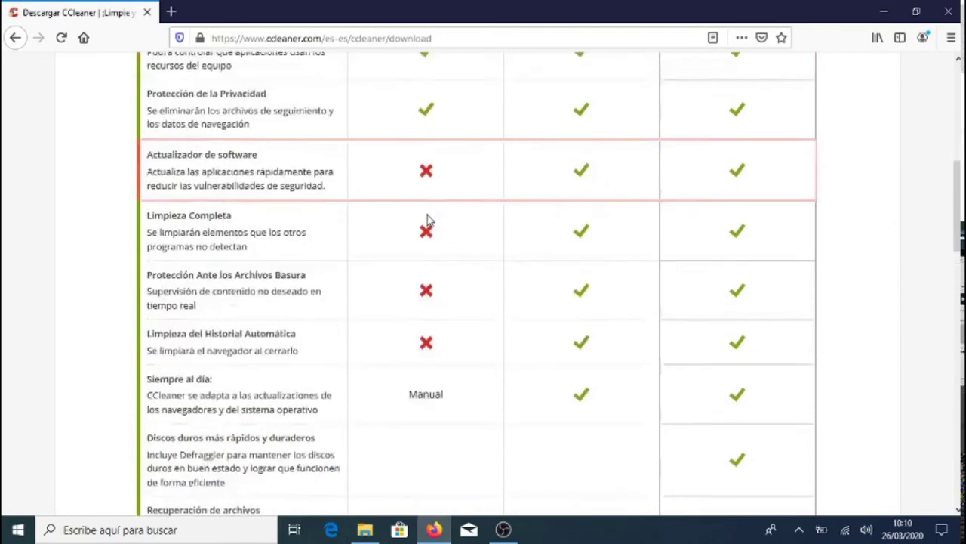
scroll(433, 262, down, 6)
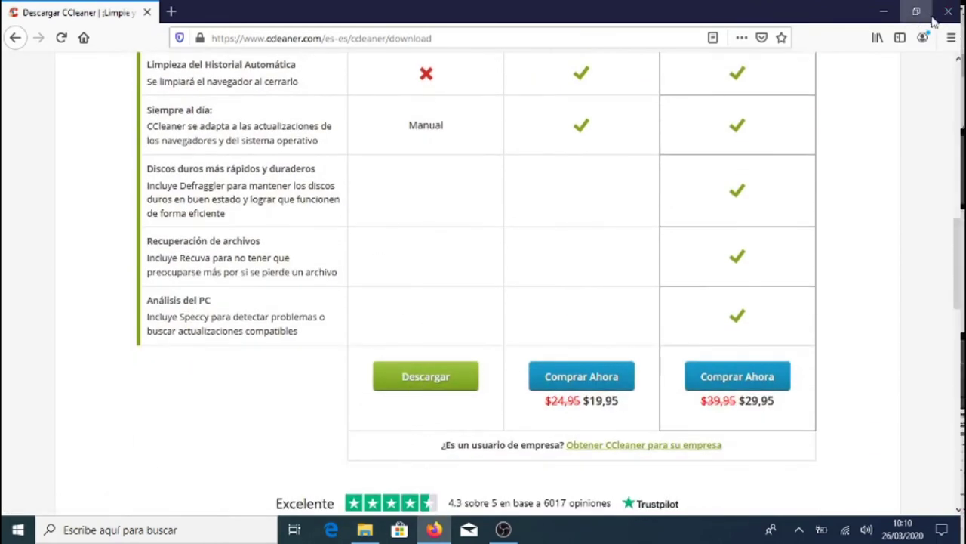
click(884, 11)
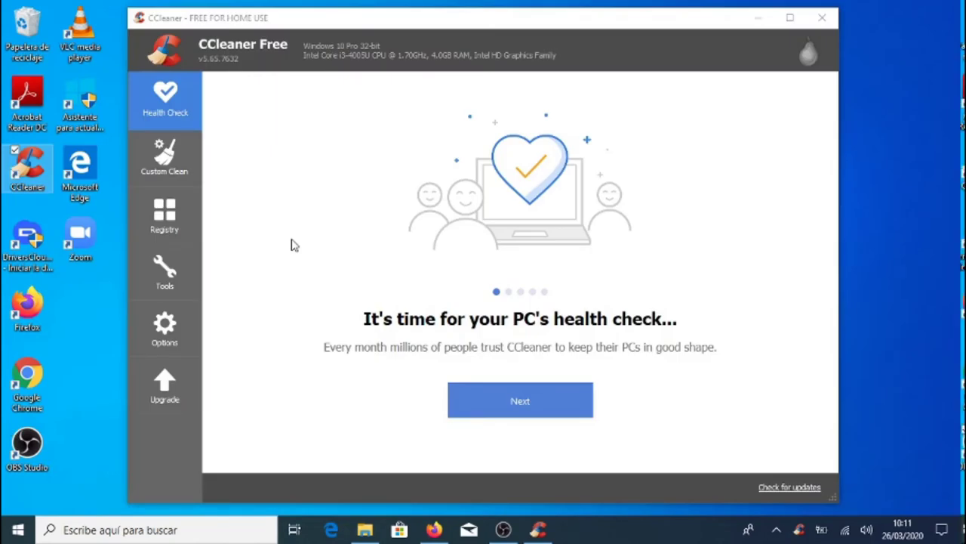
In CCleaner, run a Custom Clean of the selected items, allowing it to close Firefox, and repeat the cleaning once
click(161, 170)
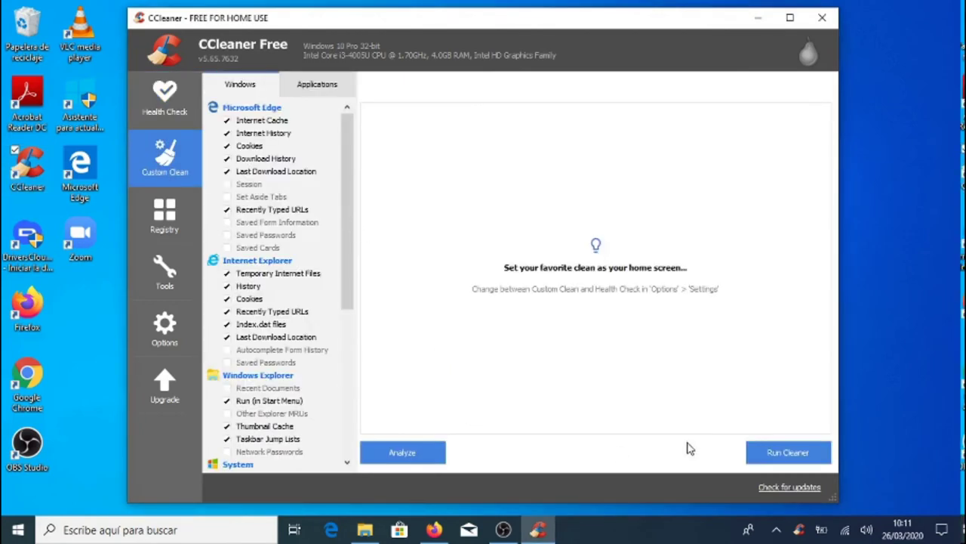
click(789, 453)
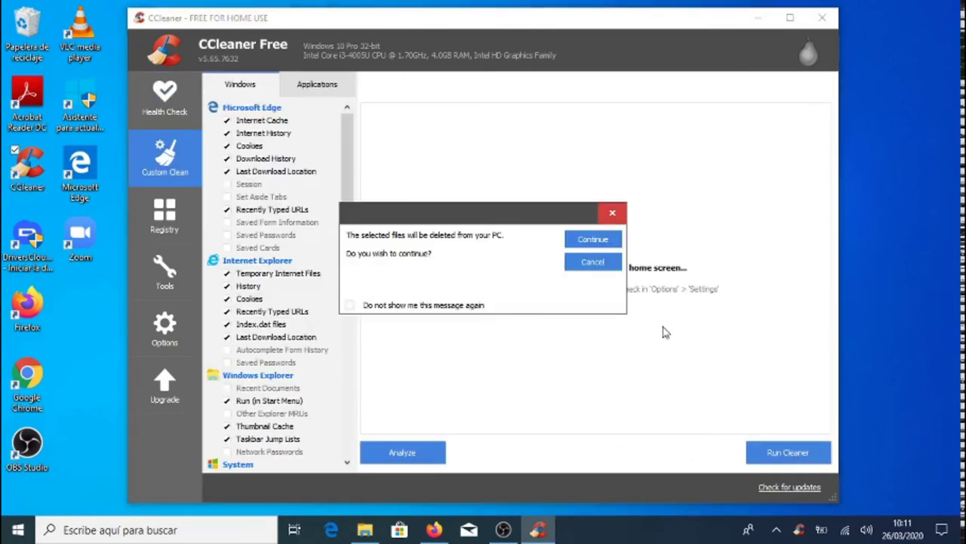
click(595, 243)
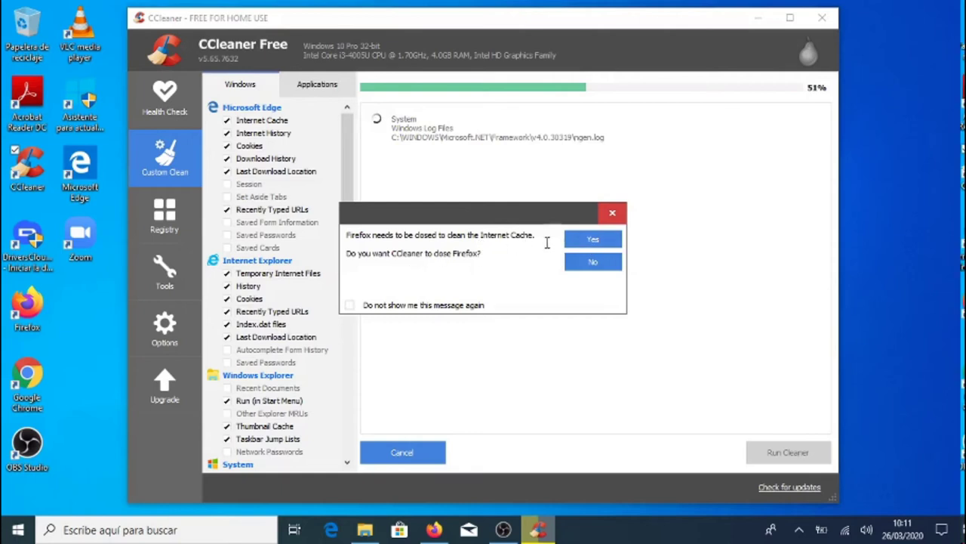
click(593, 241)
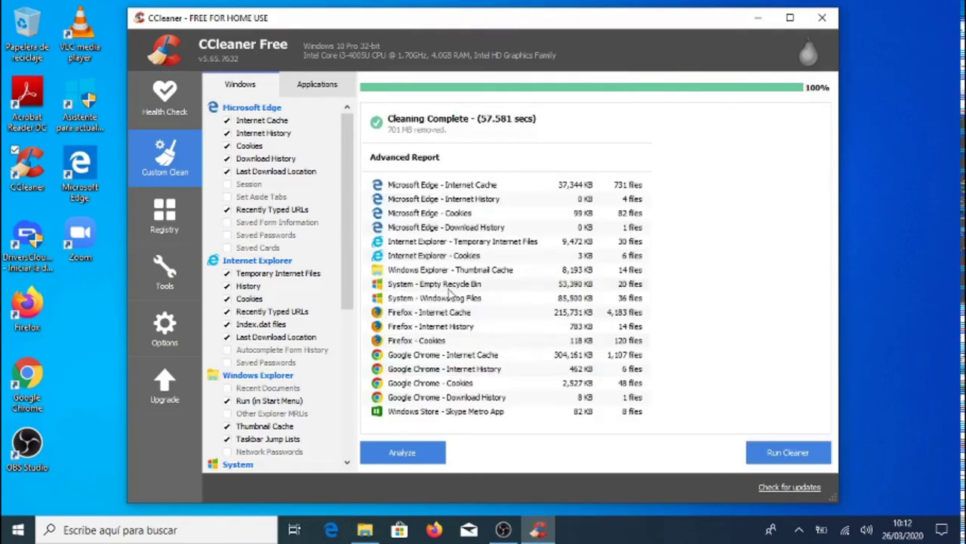
click(788, 455)
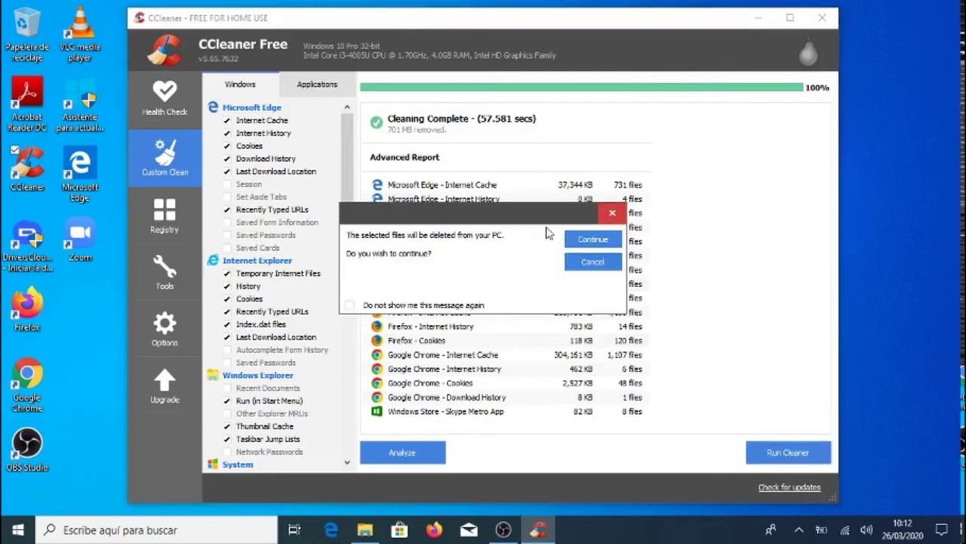
click(610, 240)
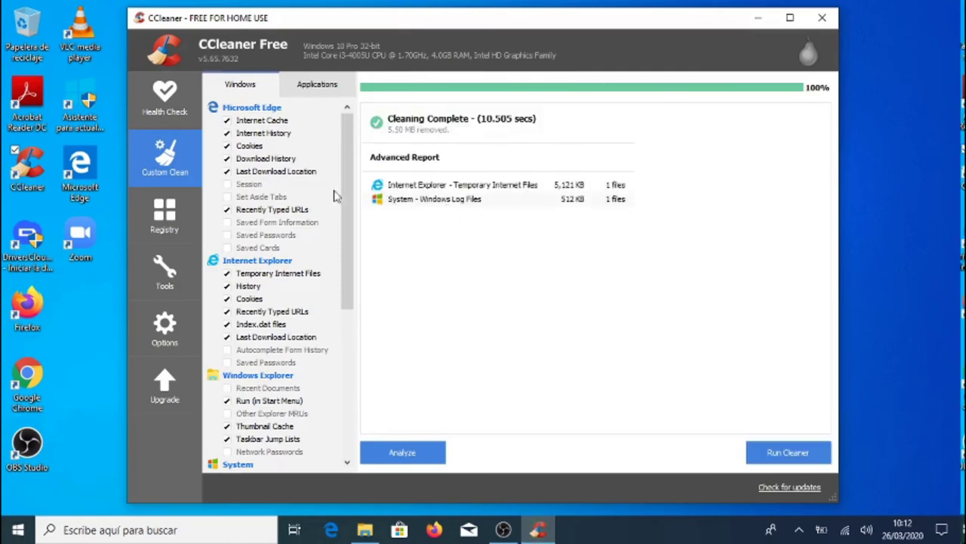
Scan the registry for issues in all checked categories and fix all selected issues without backing up the registry
click(168, 230)
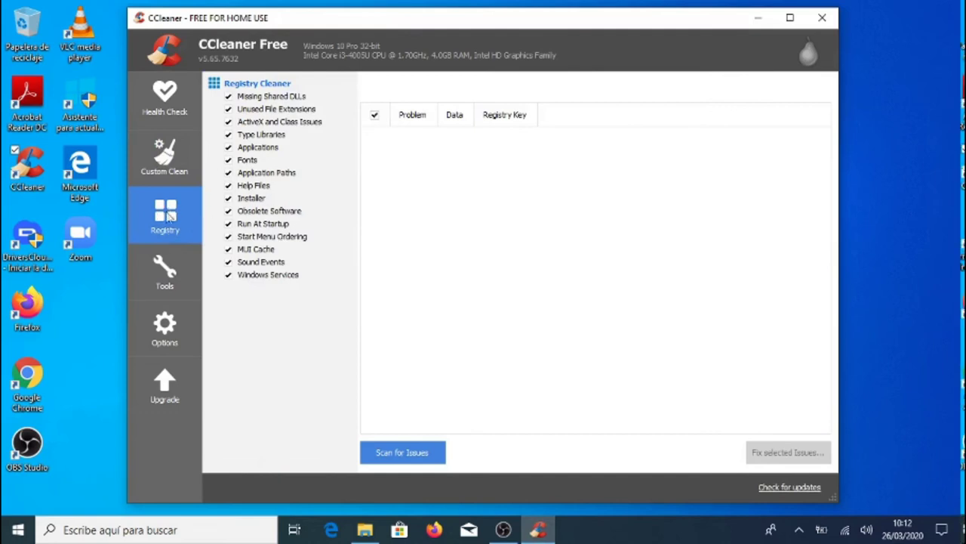
click(414, 463)
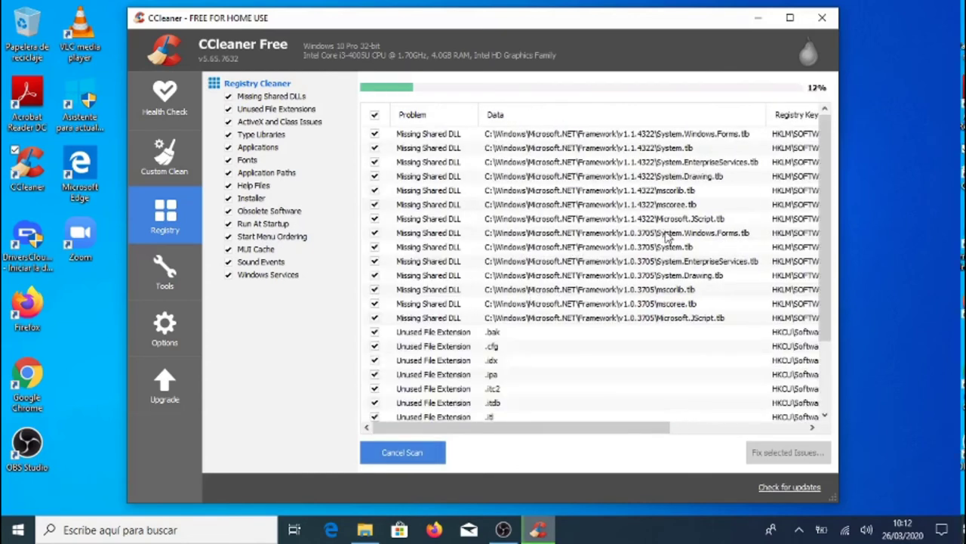
scroll(662, 243, up, 3)
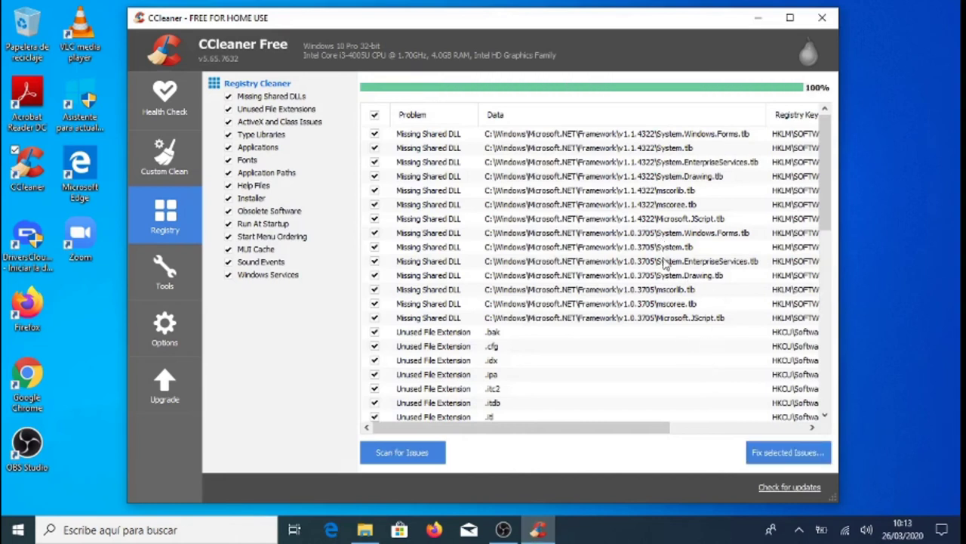
click(790, 459)
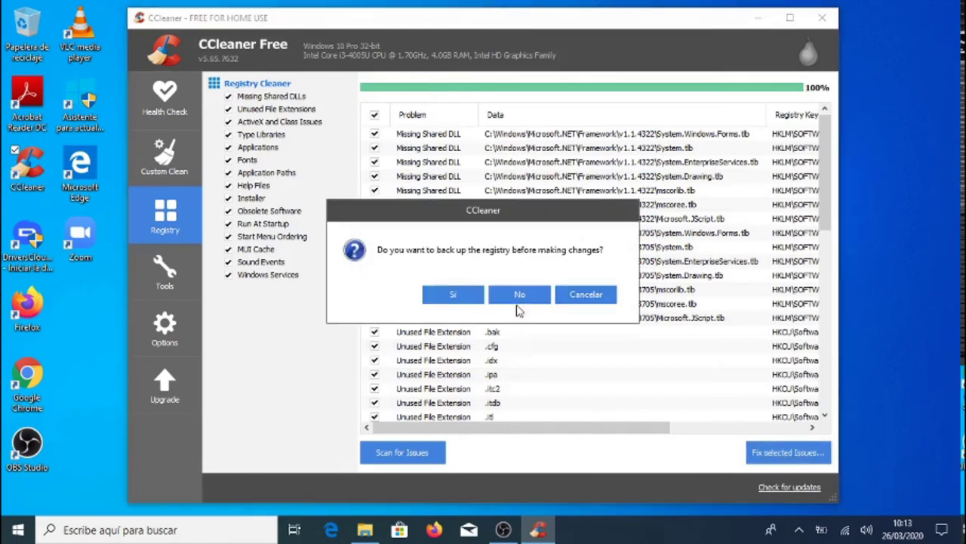
click(519, 308)
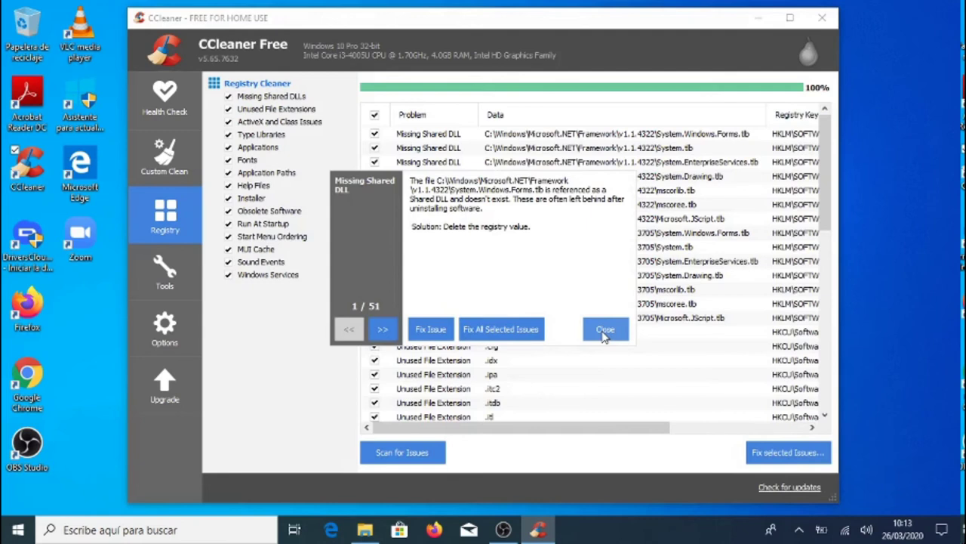
click(511, 337)
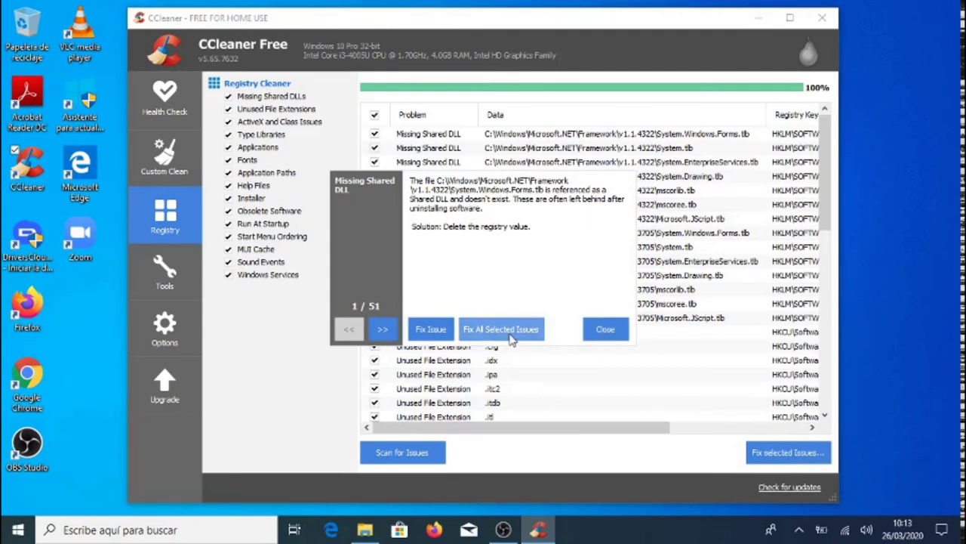
click(605, 329)
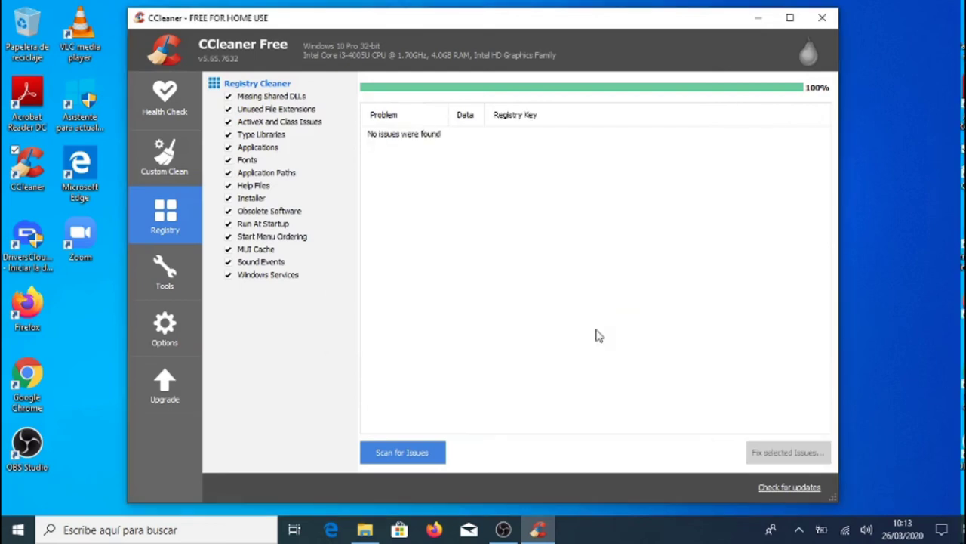
Scan the registry for issues once more and close CCleaner
click(400, 453)
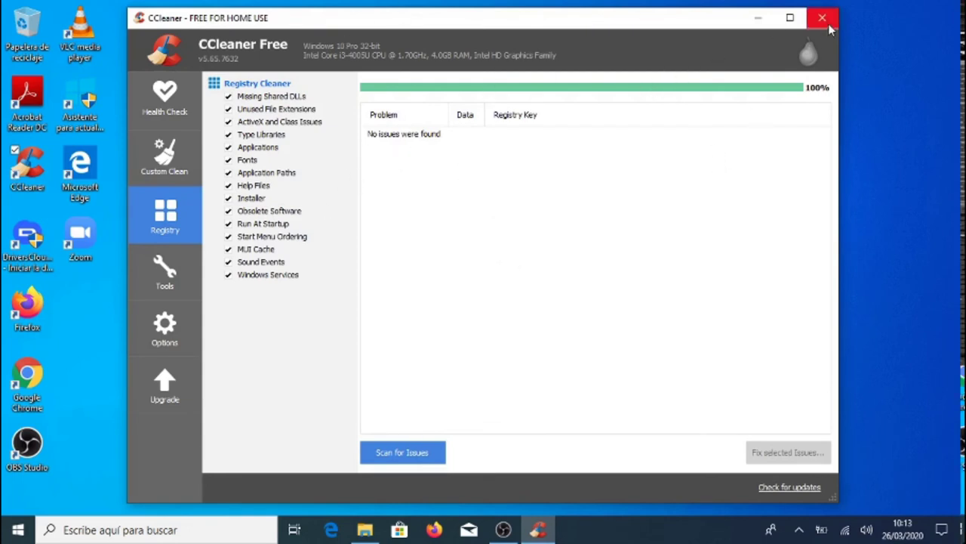
click(828, 24)
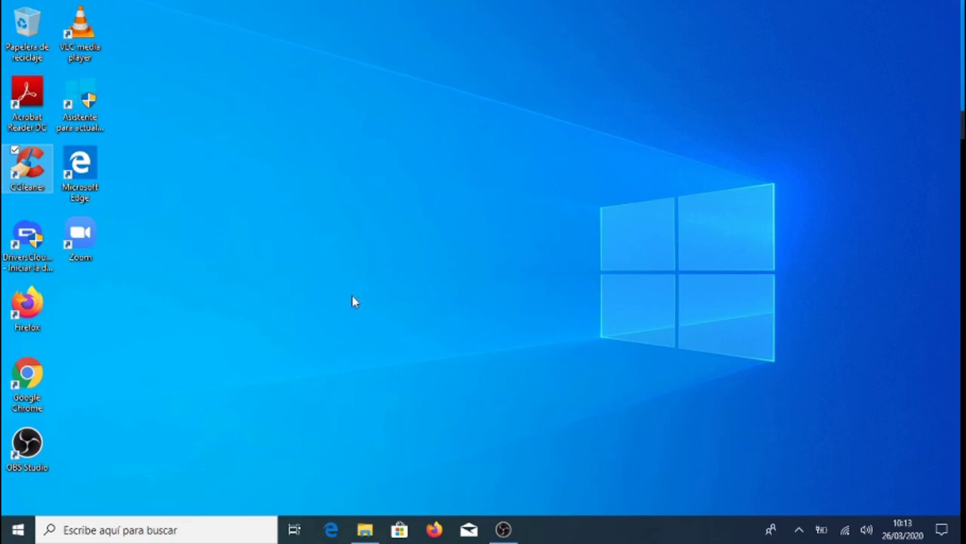
Search Windows for "res" and open the "Restablecer este equipo" system setting
click(99, 531)
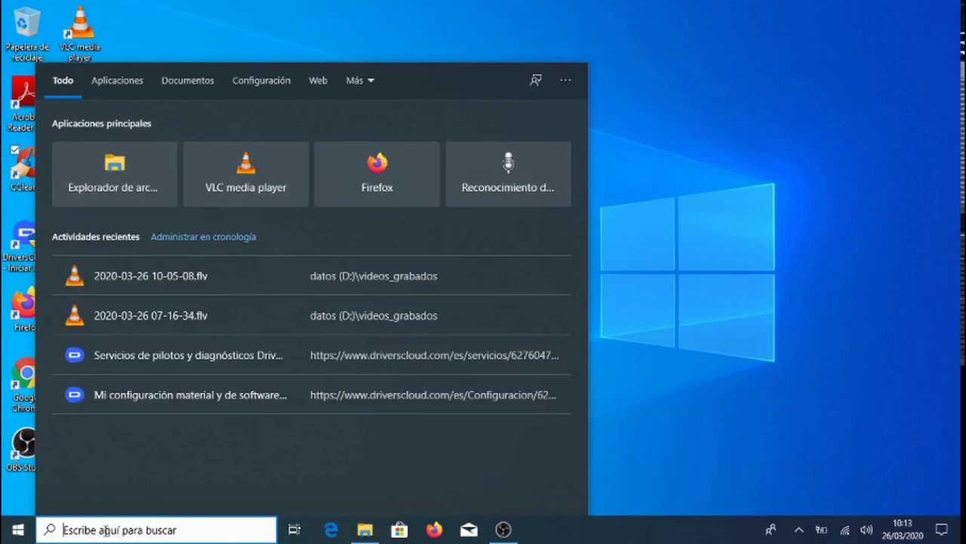
text(res)
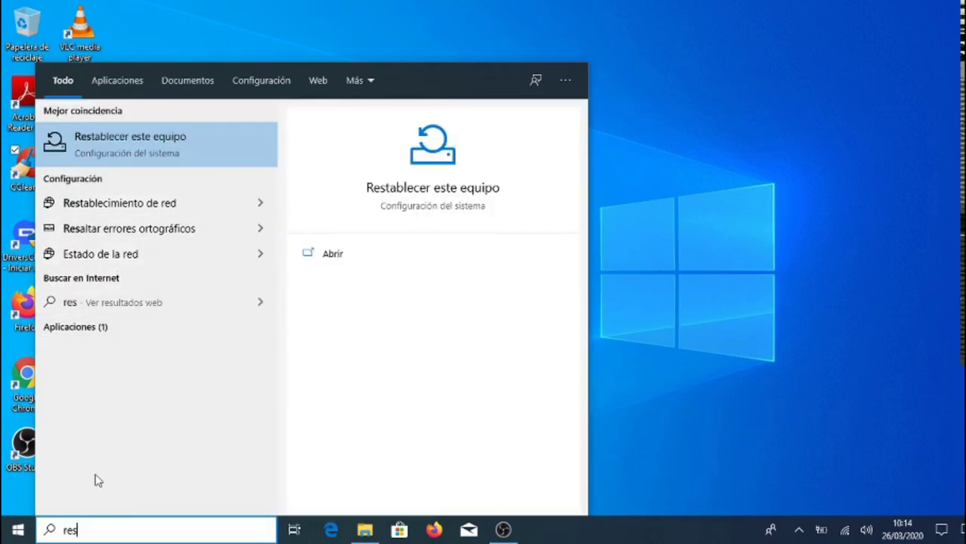
click(136, 147)
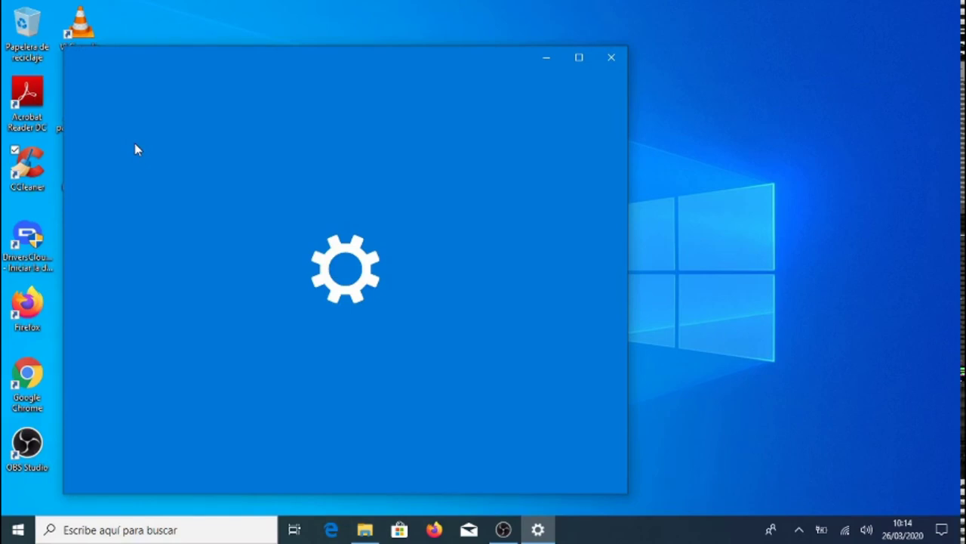